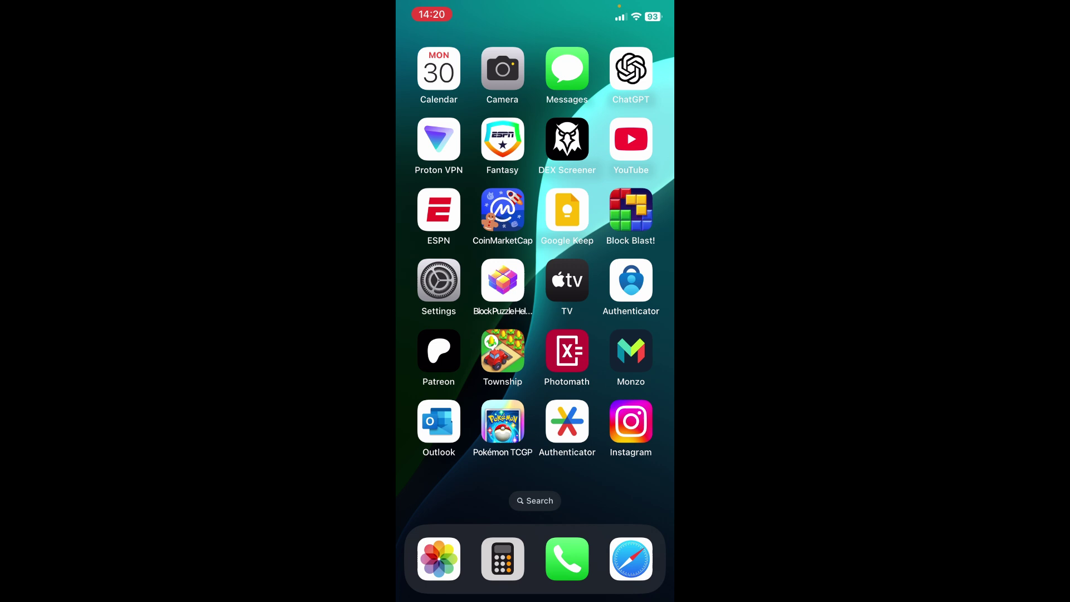
- Open Instagram and reach the Meta Accounts Centre from your profile's Settings and activity
left_click(630, 421)
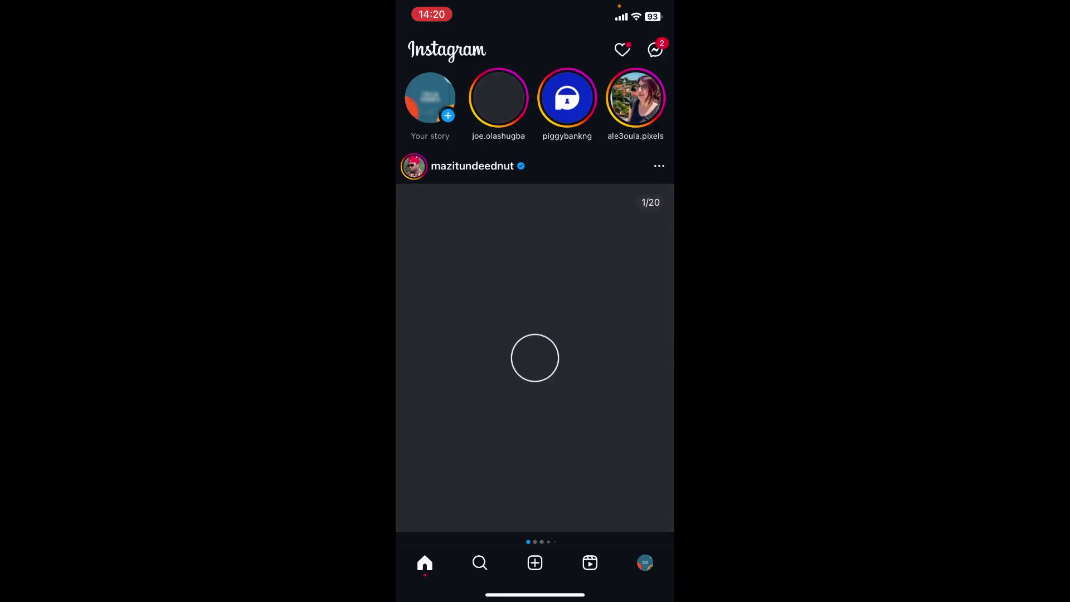
left_click(645, 562)
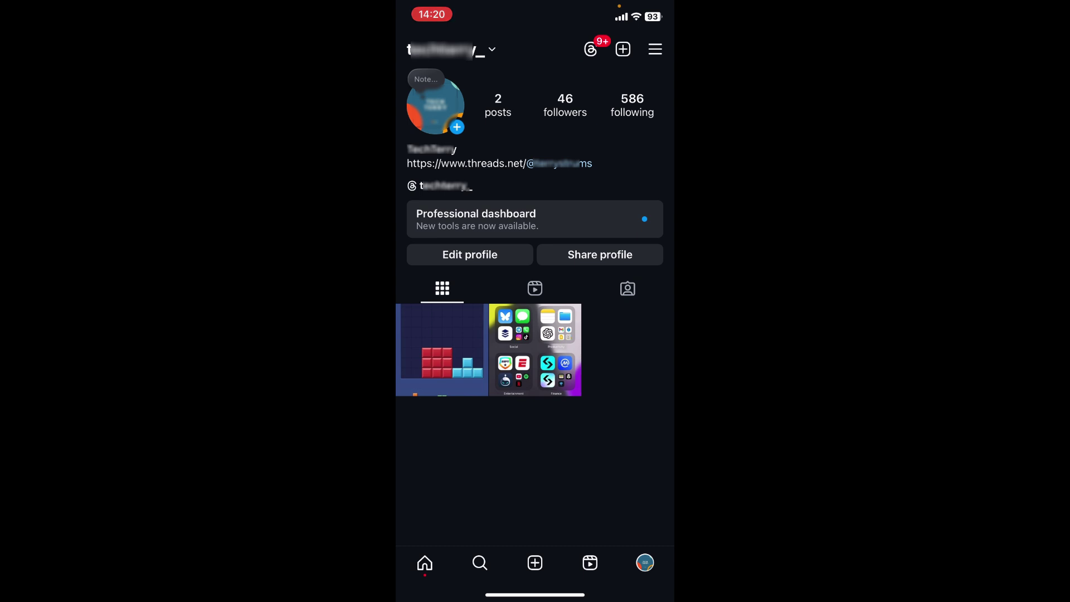
left_click(656, 49)
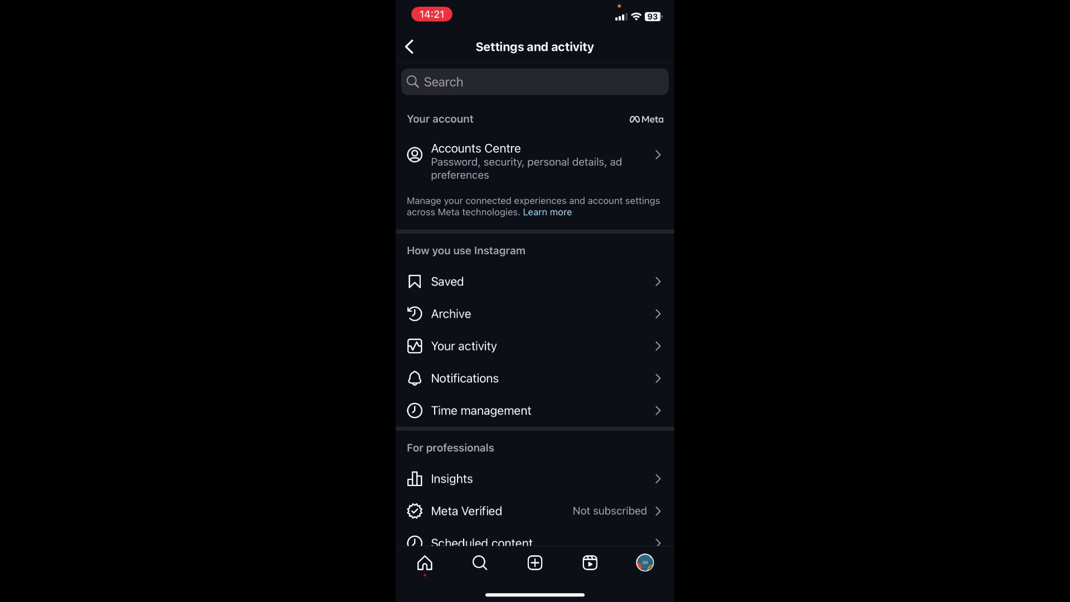
left_click(534, 161)
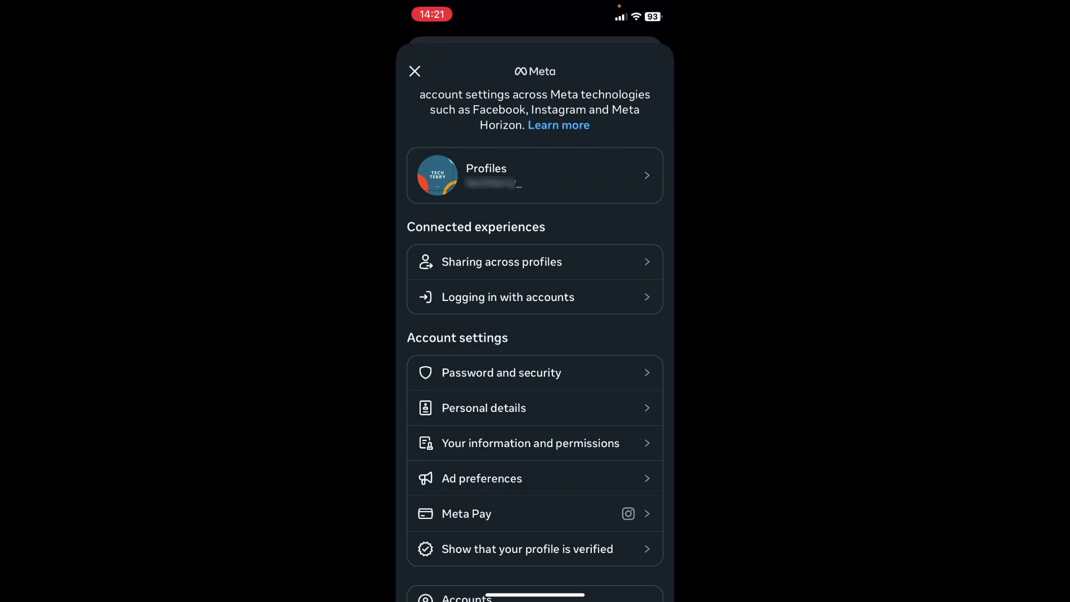
- Add an authentication app for the Instagram account's two-factor authentication and copy the setup key
left_click(502, 373)
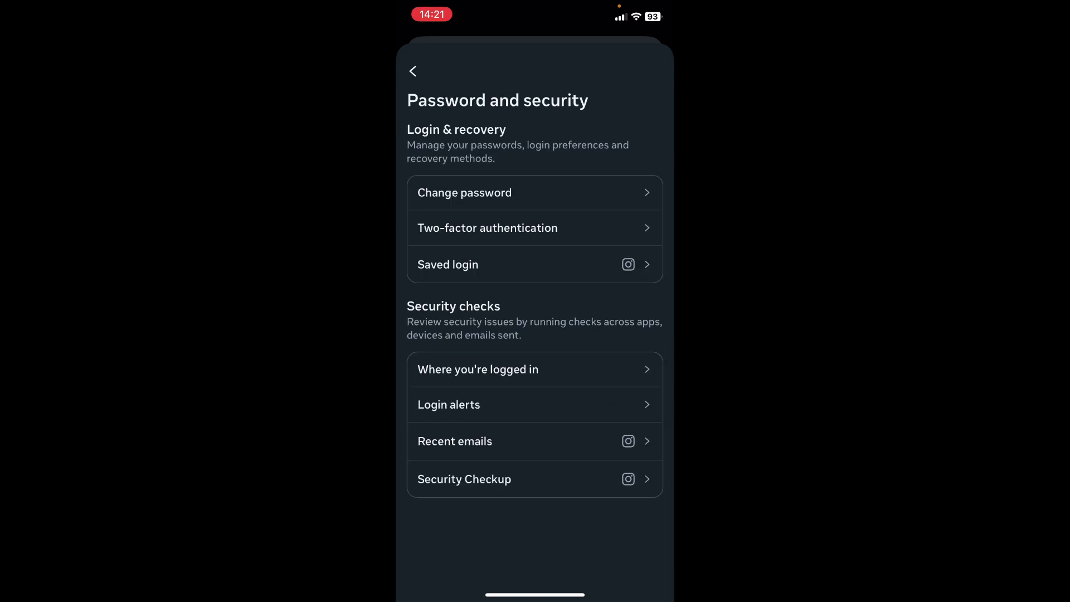
left_click(487, 227)
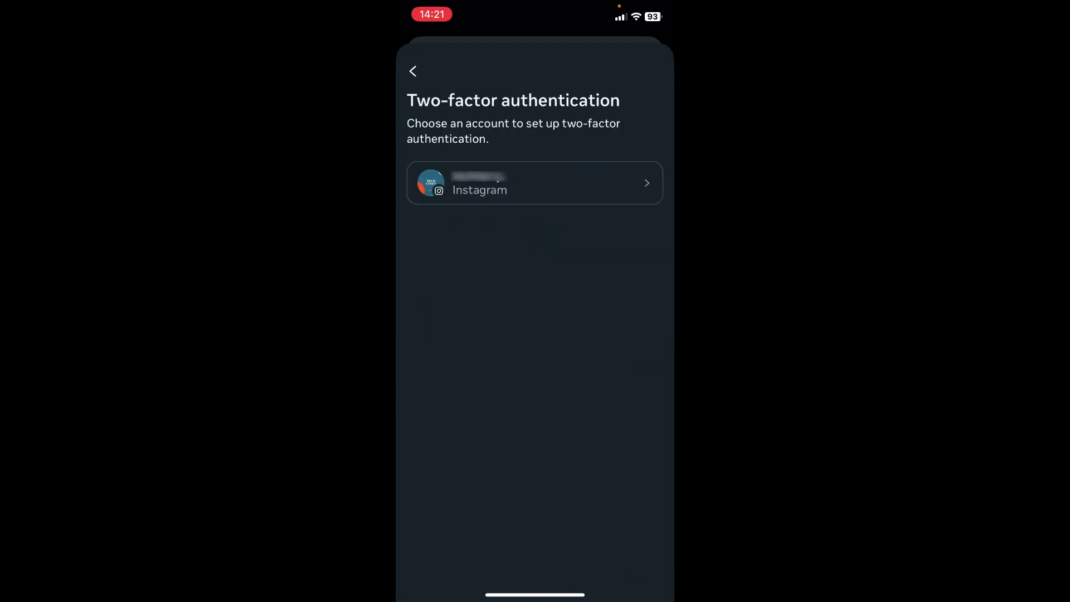
left_click(535, 184)
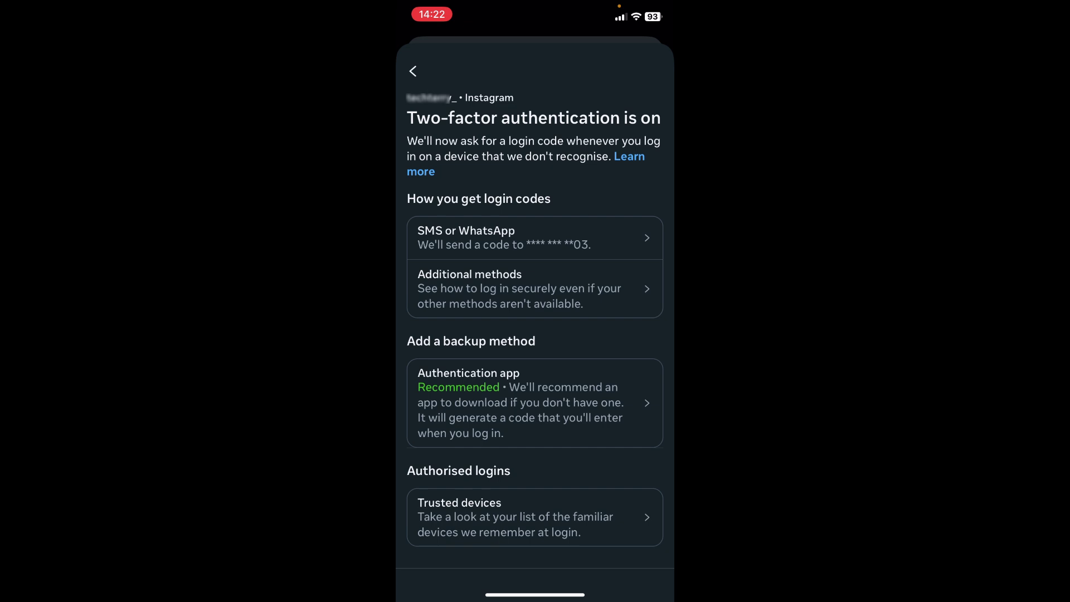
left_click(536, 402)
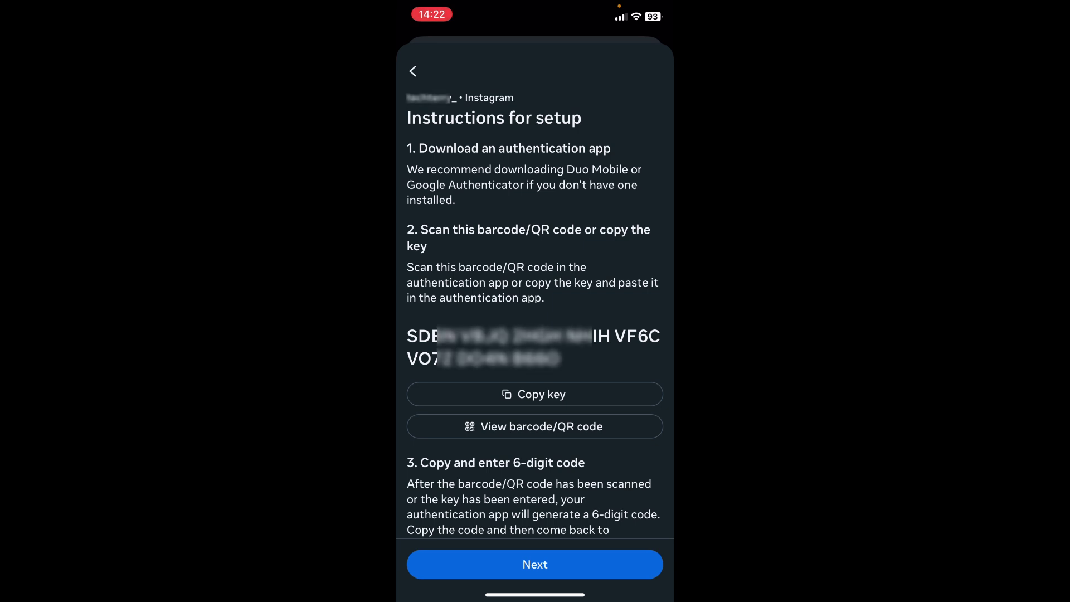
left_click(535, 394)
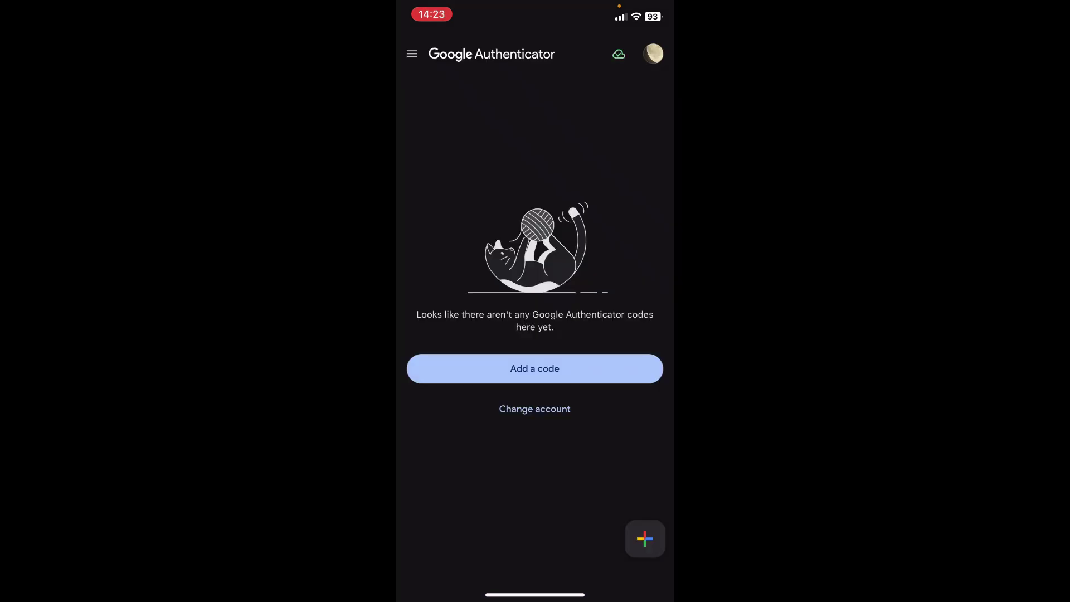
- In Google Authenticator, add a new code by entering a setup key
left_click(644, 540)
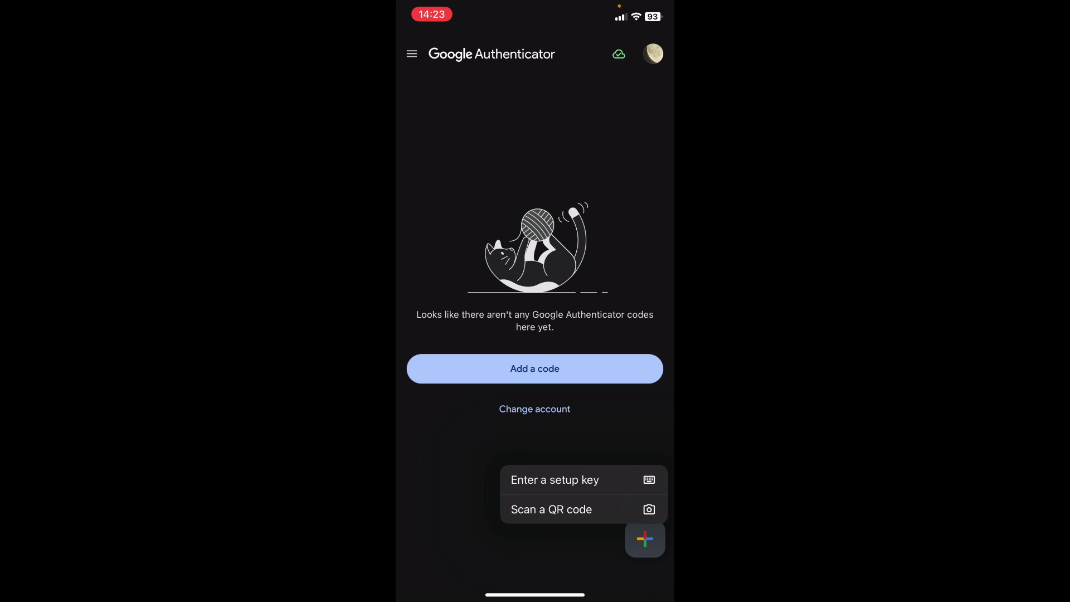
left_click(555, 479)
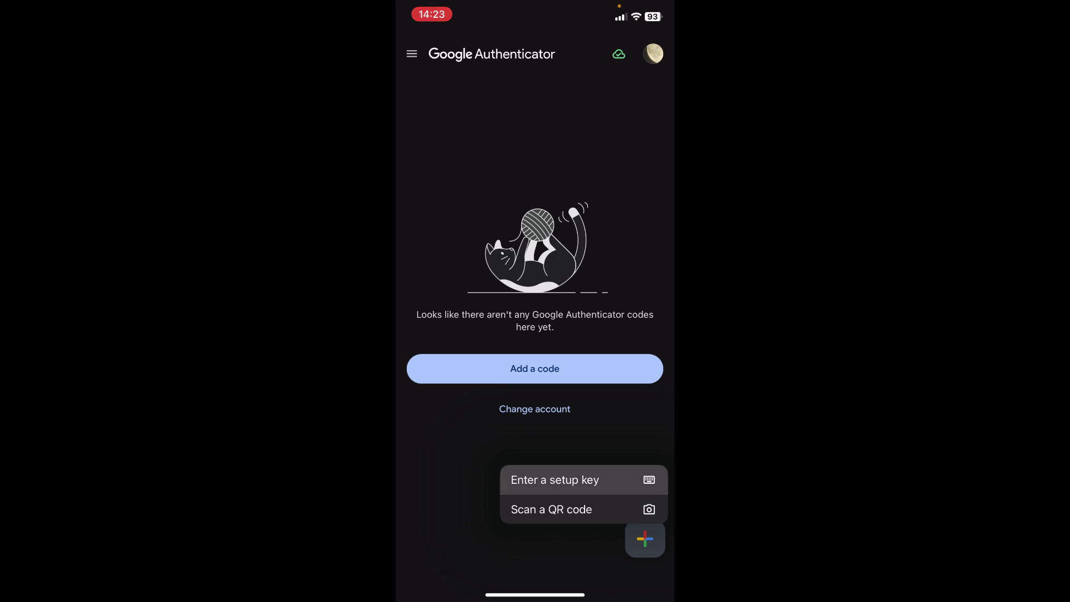
- Save the Instagram entry with its account name, pasted key and Time based type
left_click(534, 107)
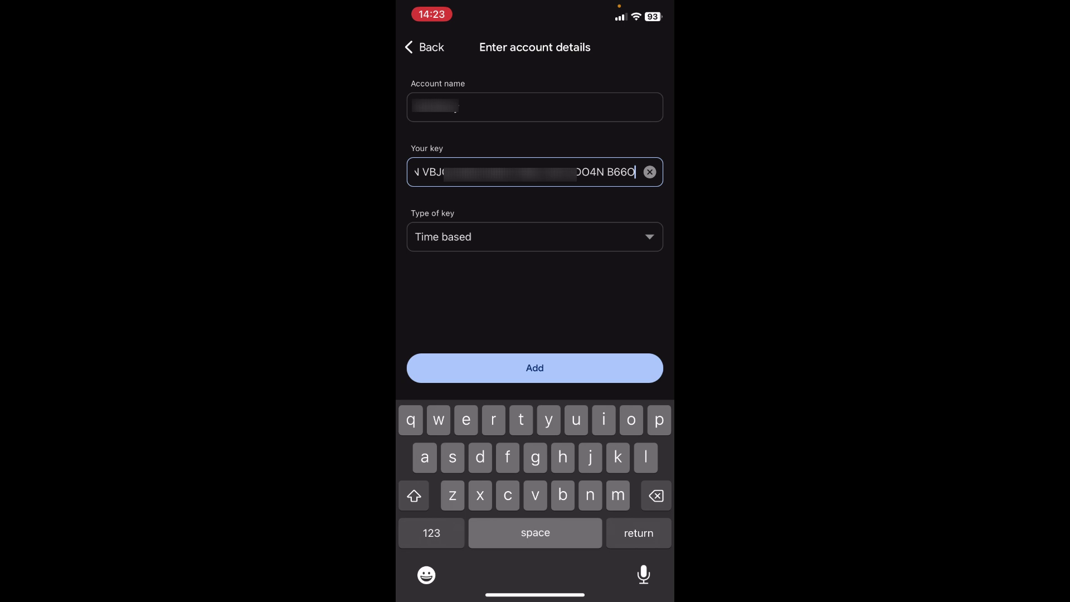
left_click(535, 237)
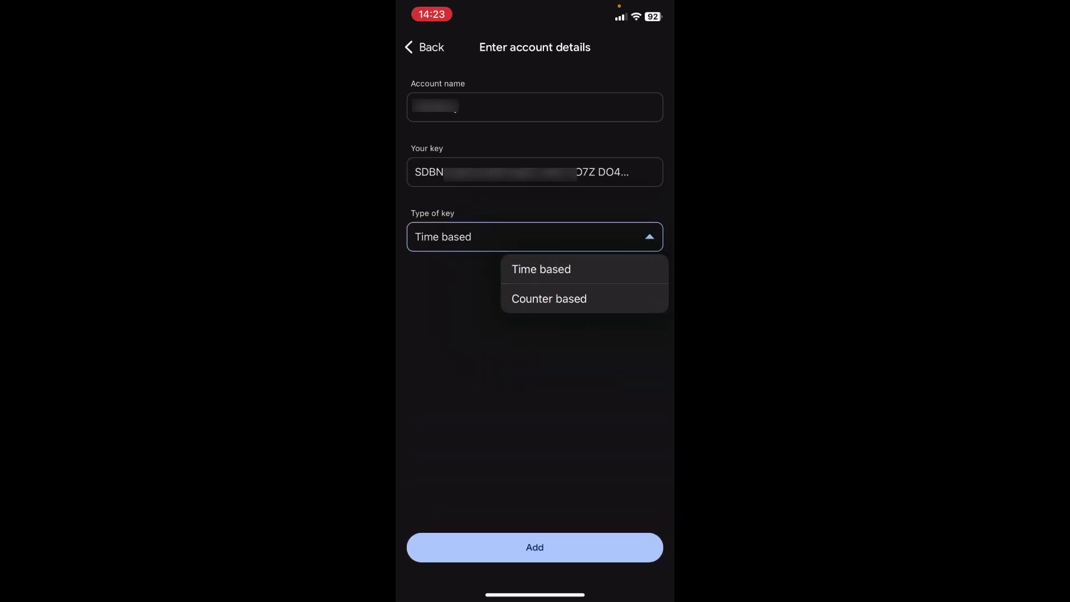
left_click(541, 268)
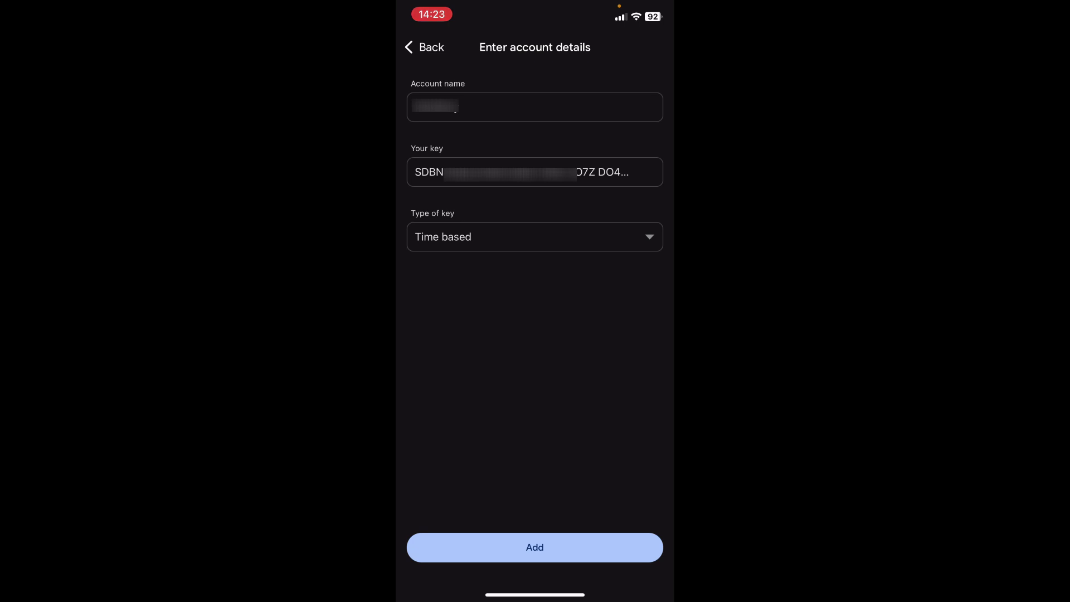
left_click(534, 547)
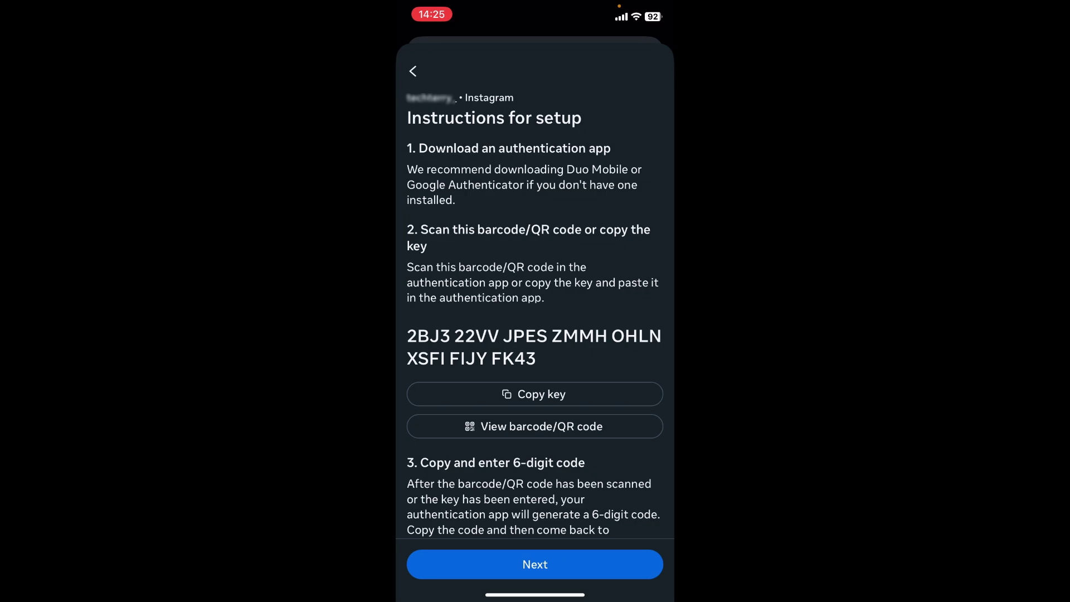
left_click(535, 563)
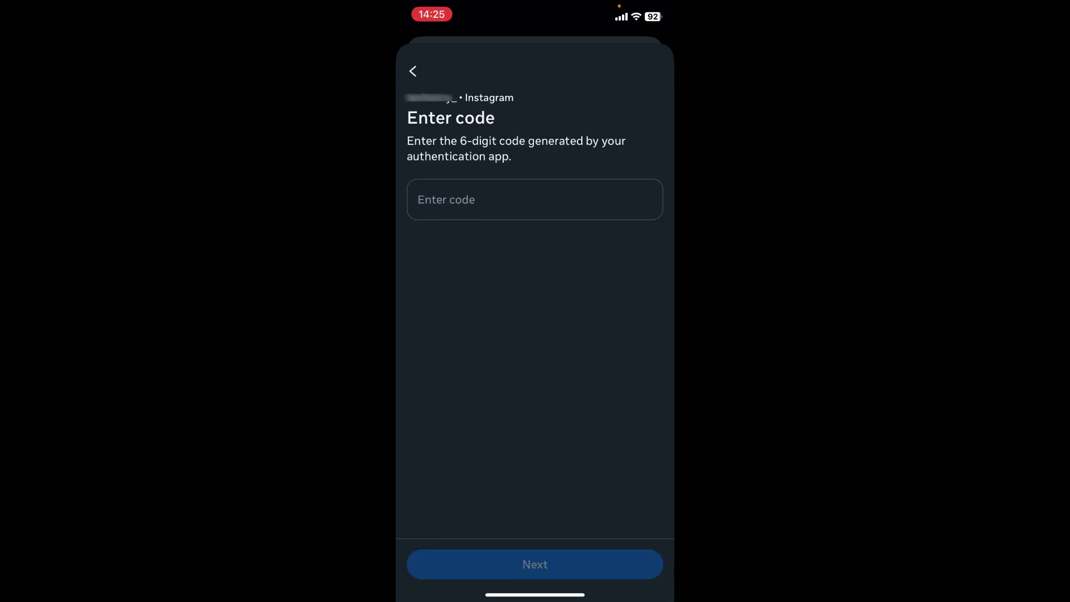
left_click(535, 200)
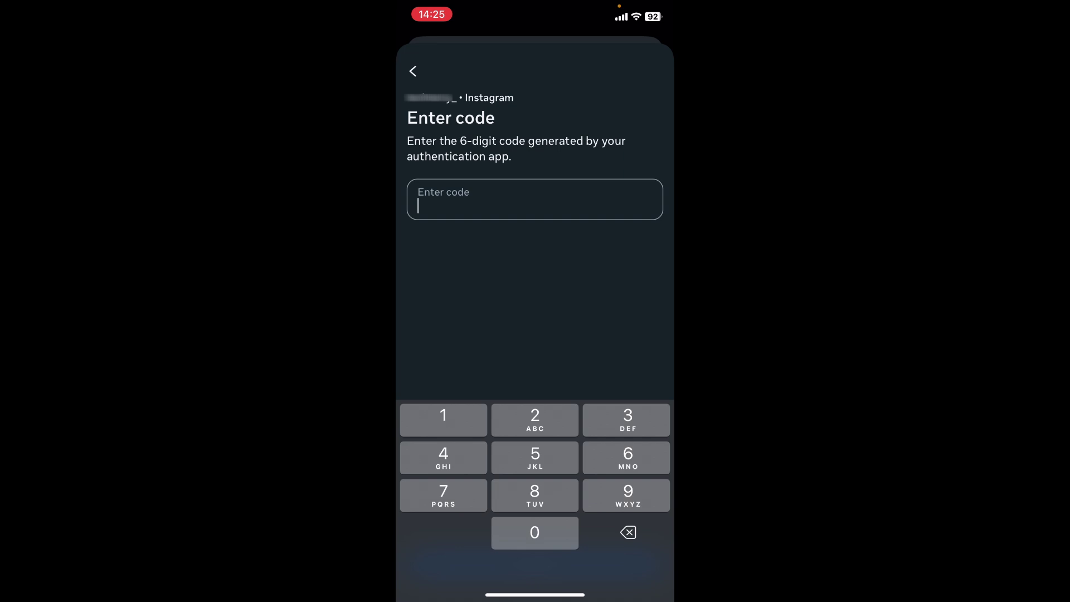
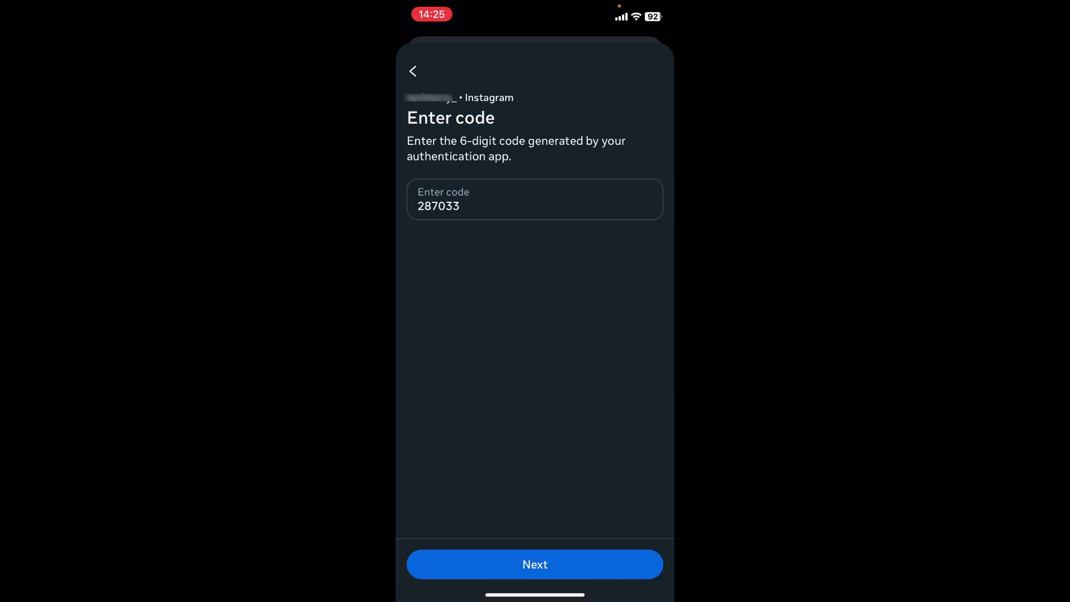
left_click(535, 563)
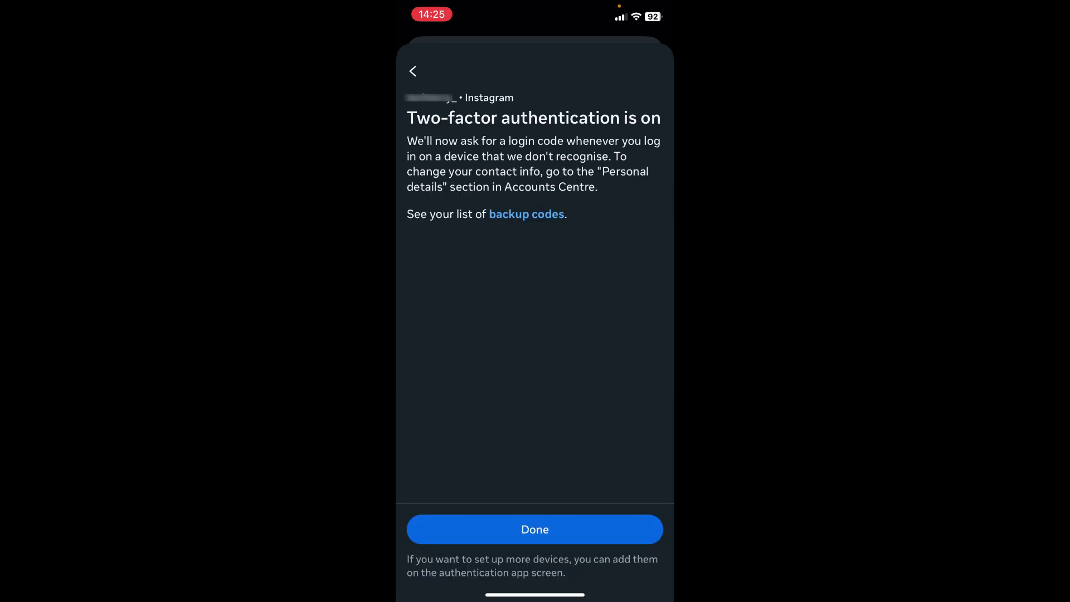